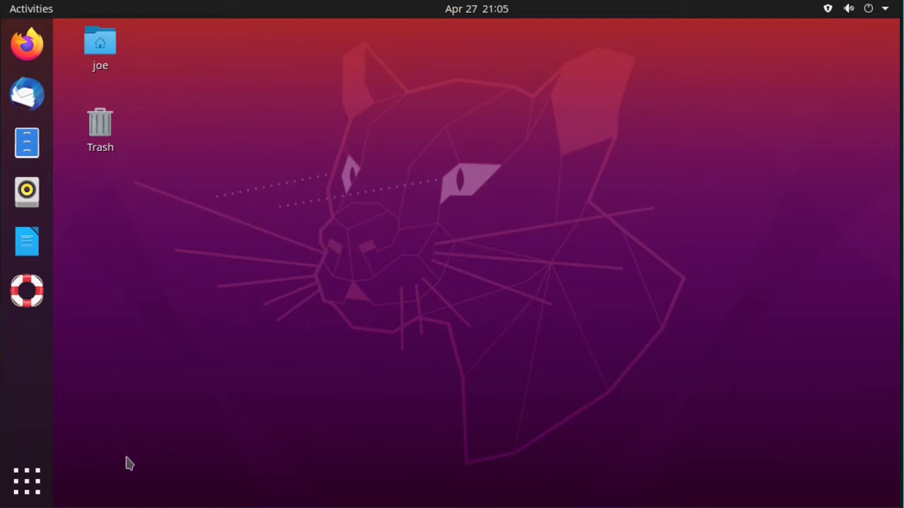
- In a new terminal, run sudo add-apt-repository ppa:linuxuprising/shutter, enter the sudo password and confirm adding the repository
click(29, 487)
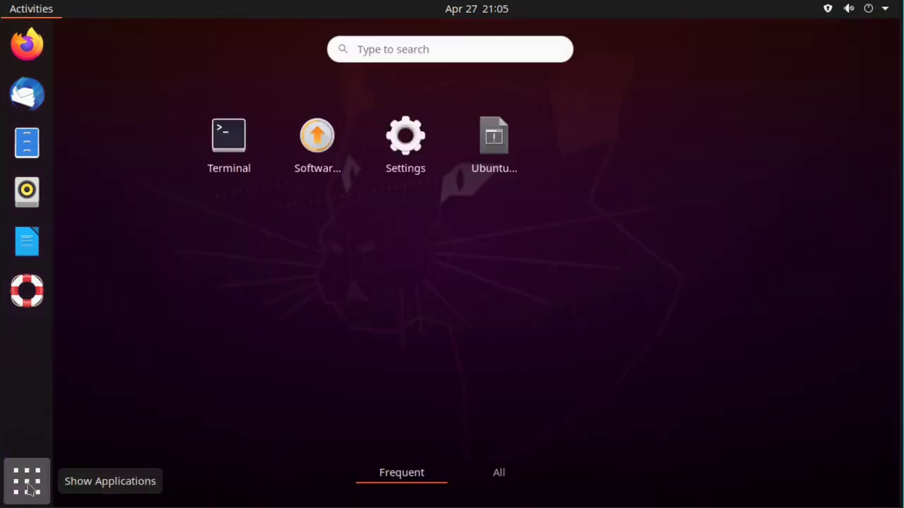
click(227, 141)
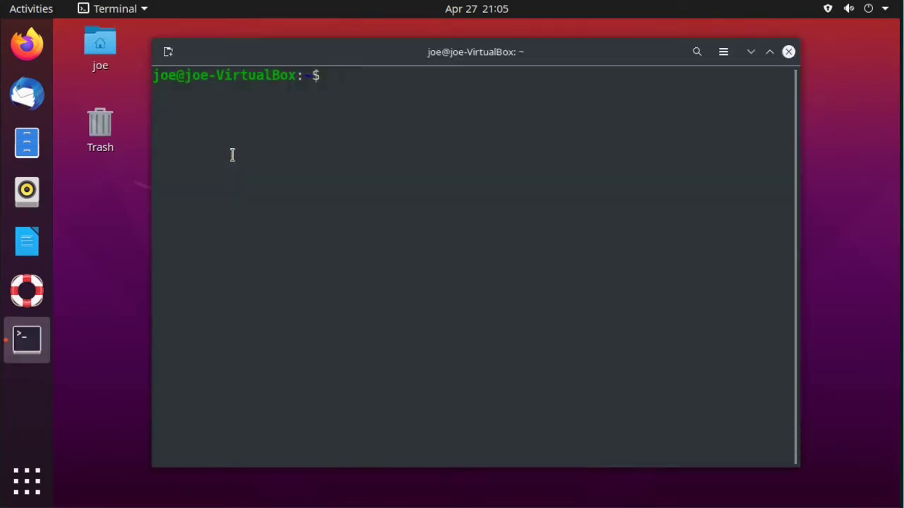
text(sudo add)
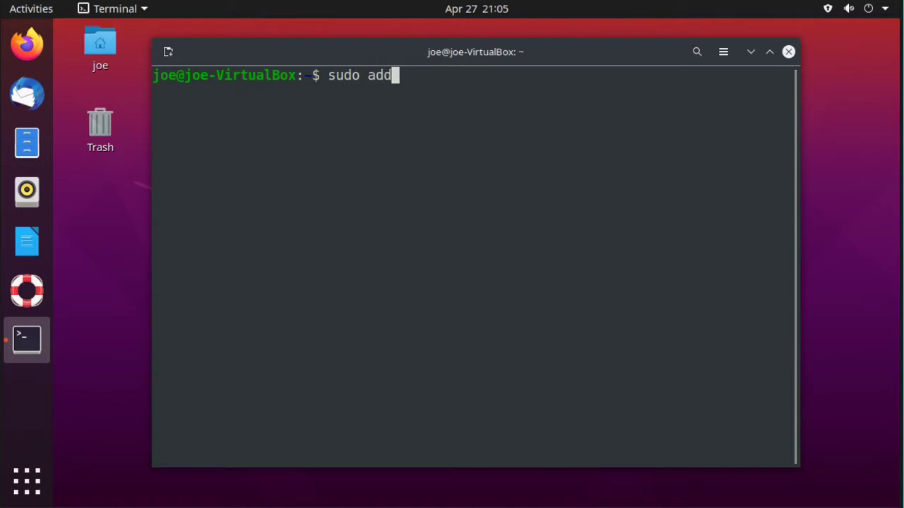
text(-apt-r)
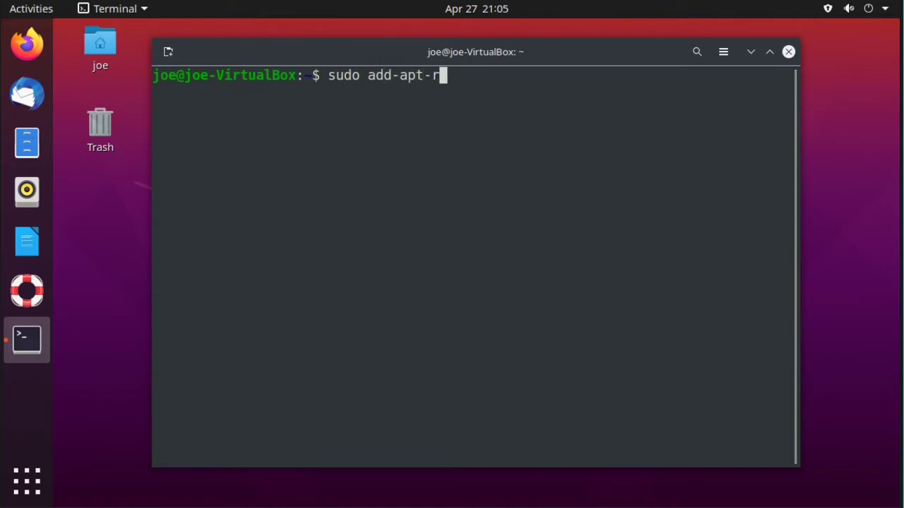
text(eposito)
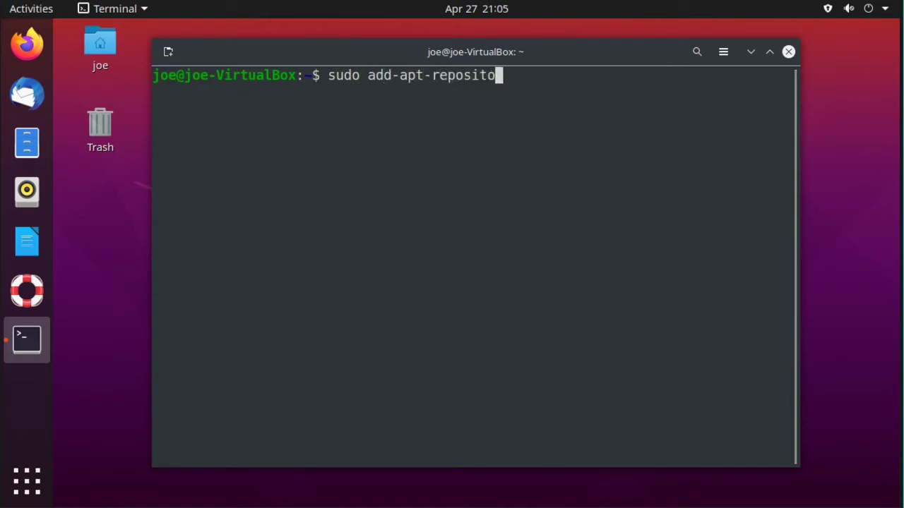
text(ry pp)
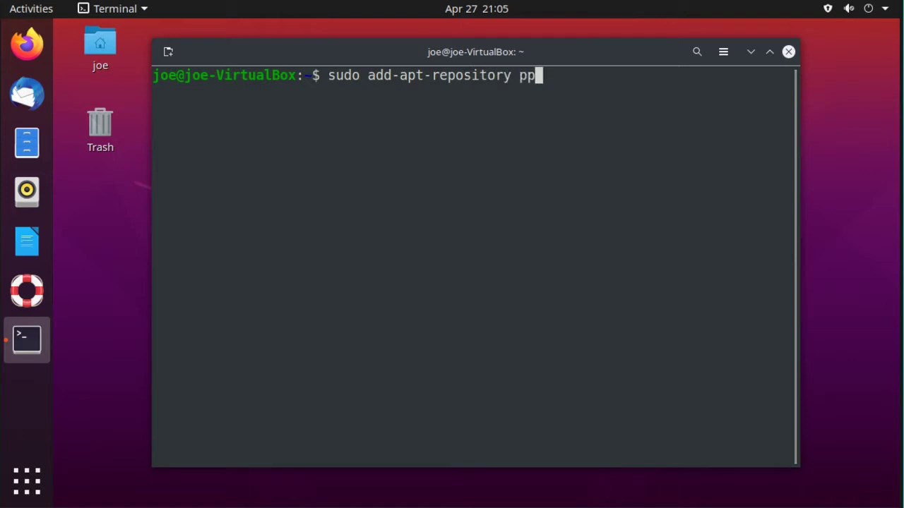
text(a:linu)
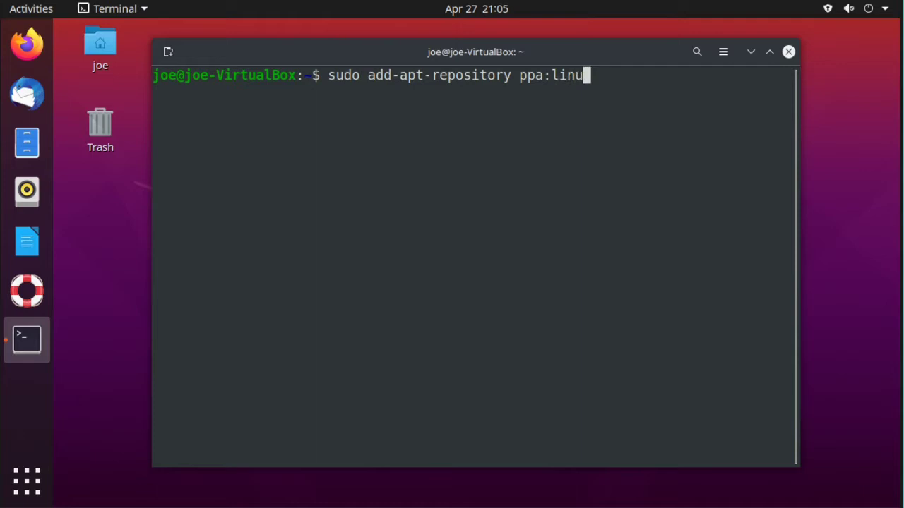
text(xuprisin)
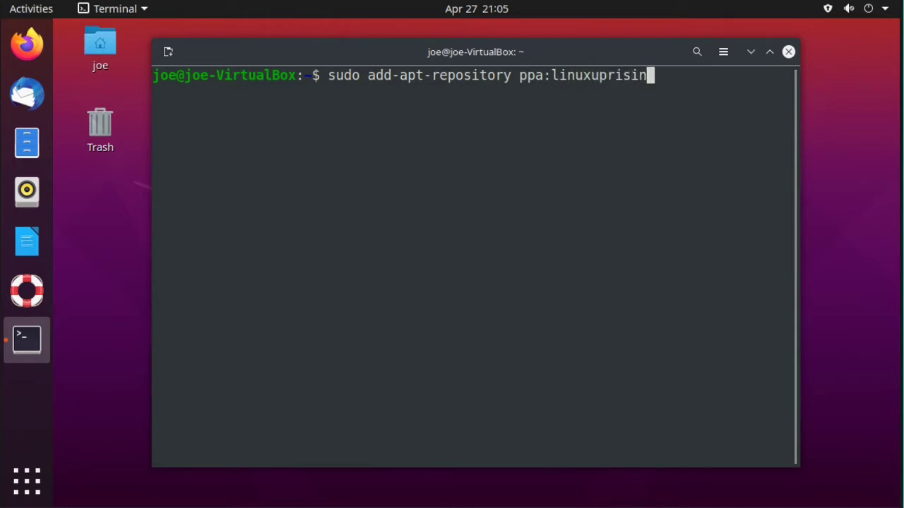
text(g/shutter)
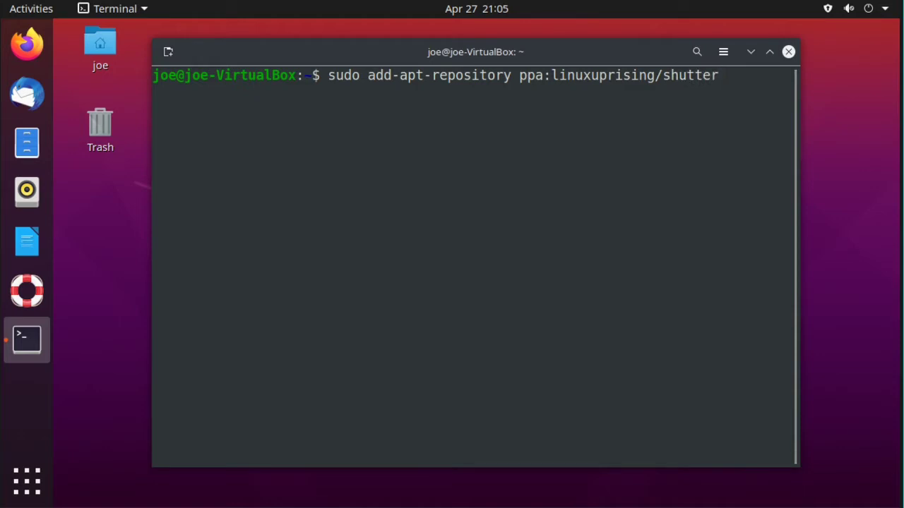
key(Return)
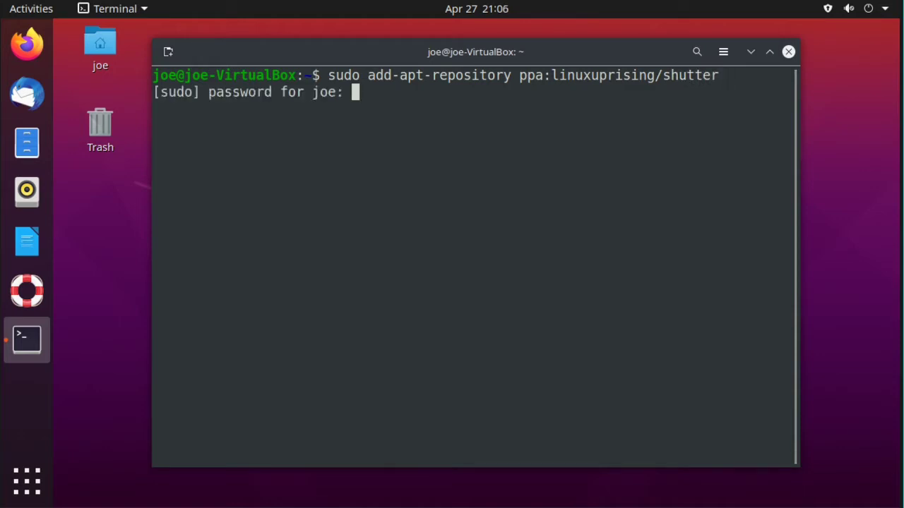
key(Return)
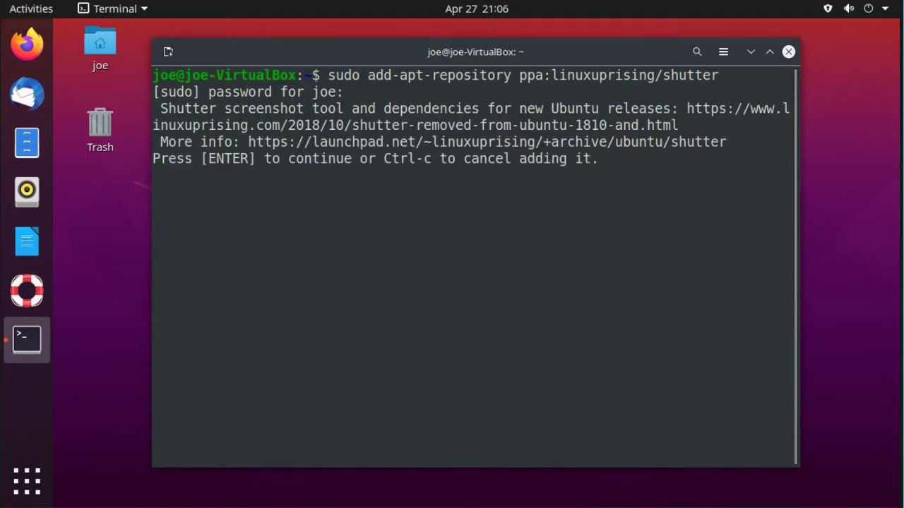
key(Return)
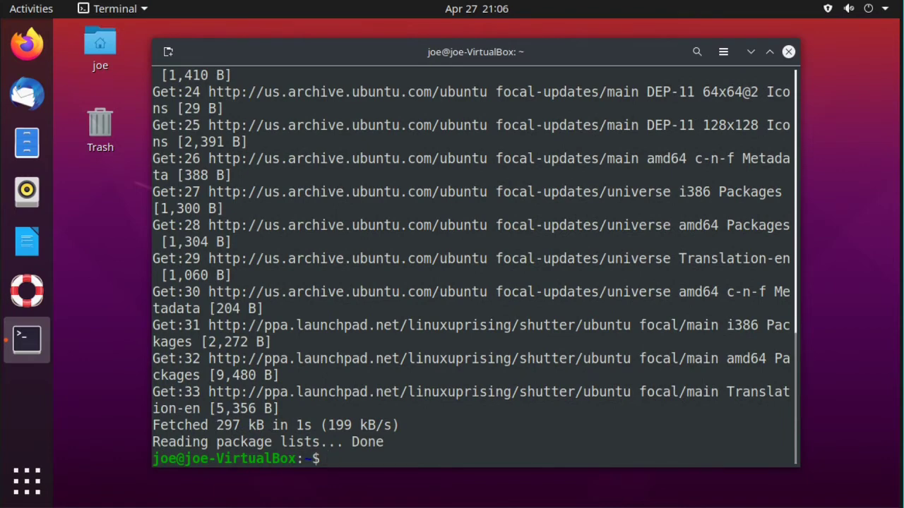
- Install Shutter with sudo apt install shutter and accept the installation with y
text(sudo ap)
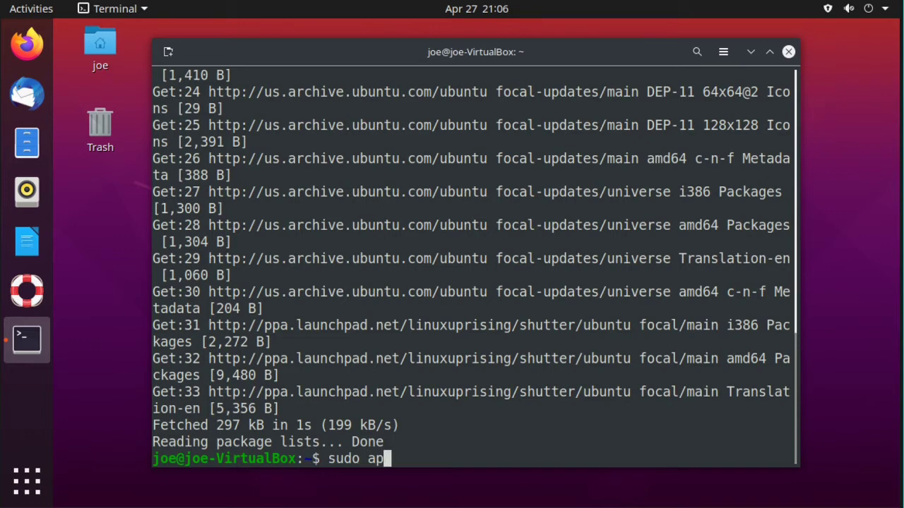
text(t install )
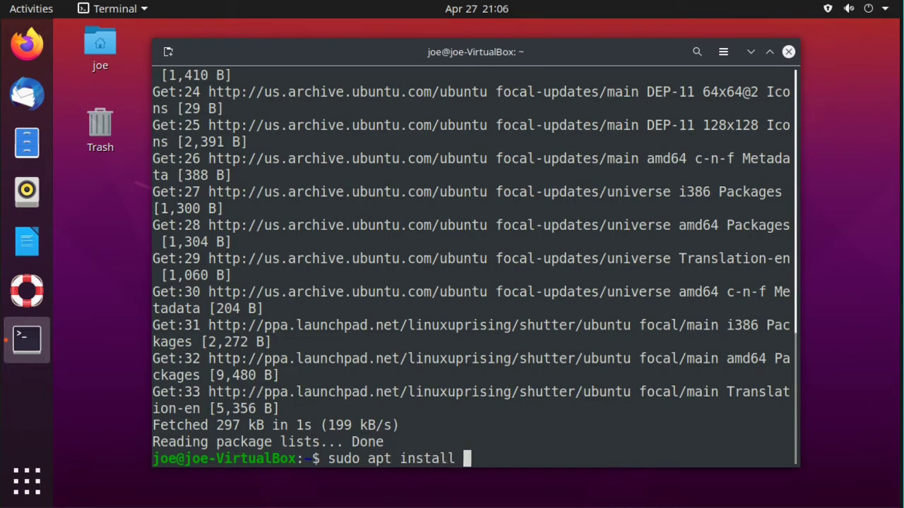
text(shutter)
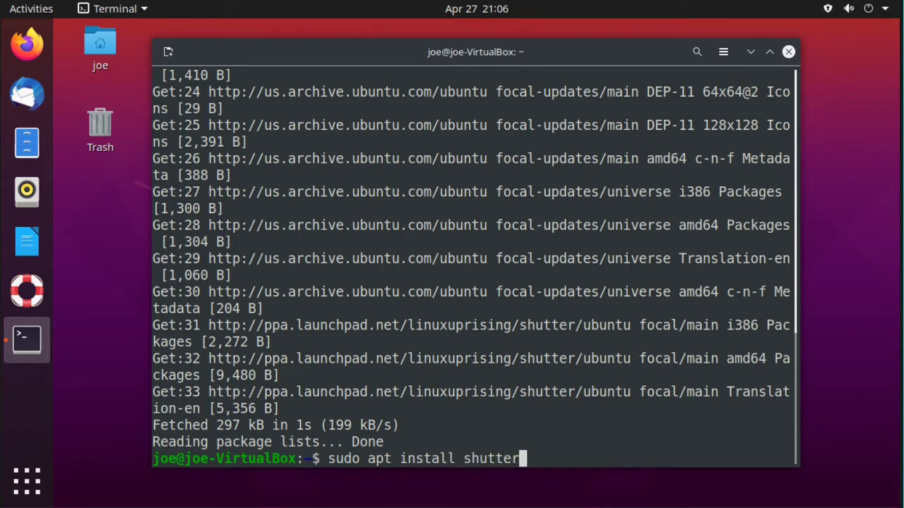
key(Return)
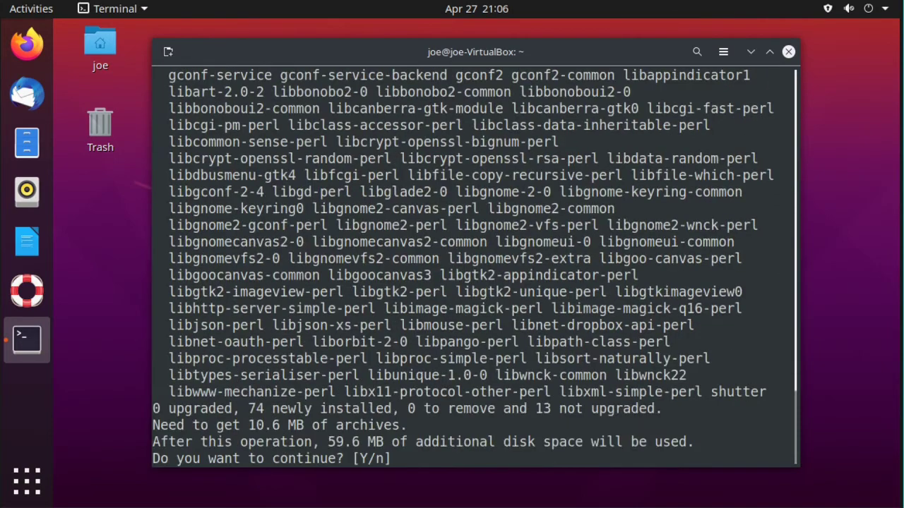
text(y)
key(Return)
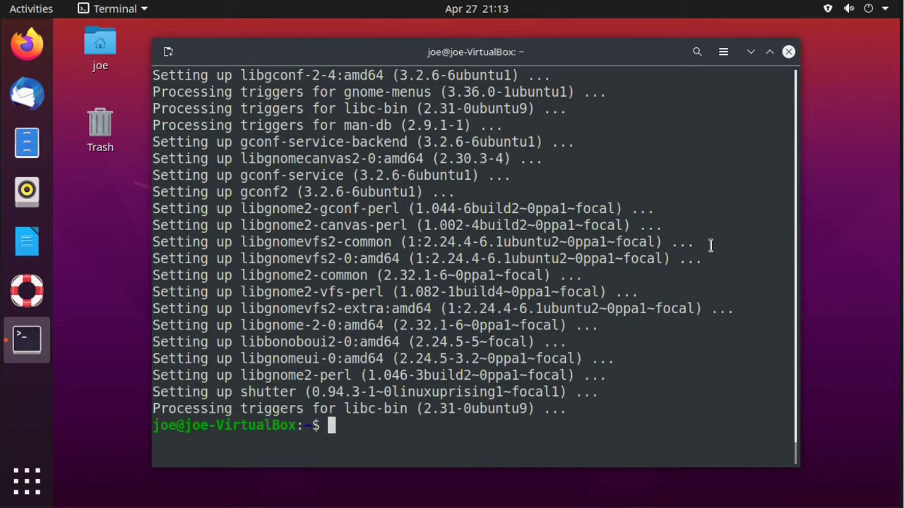
text(sudo )
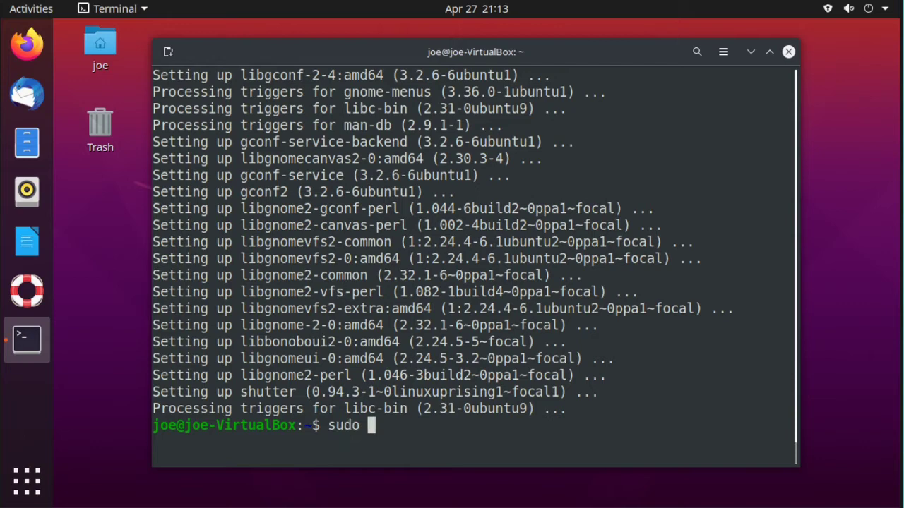
text(apt remov)
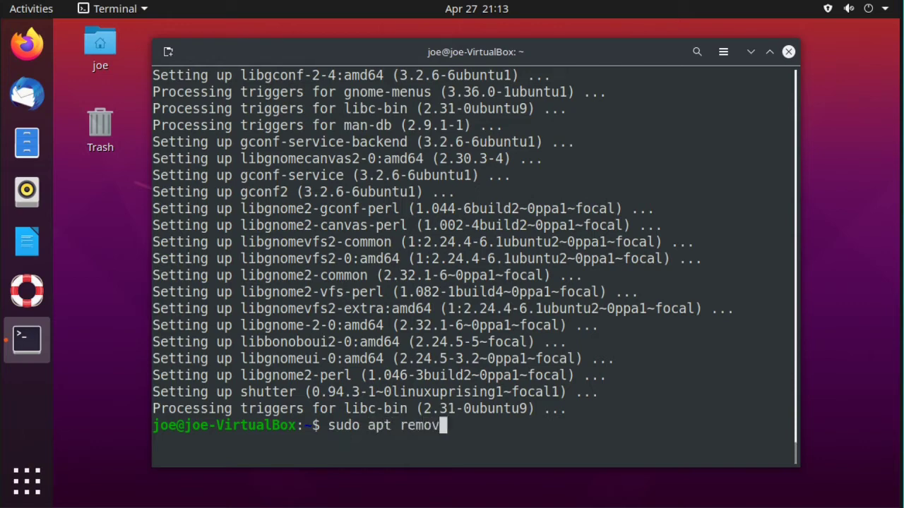
text(e --auto)
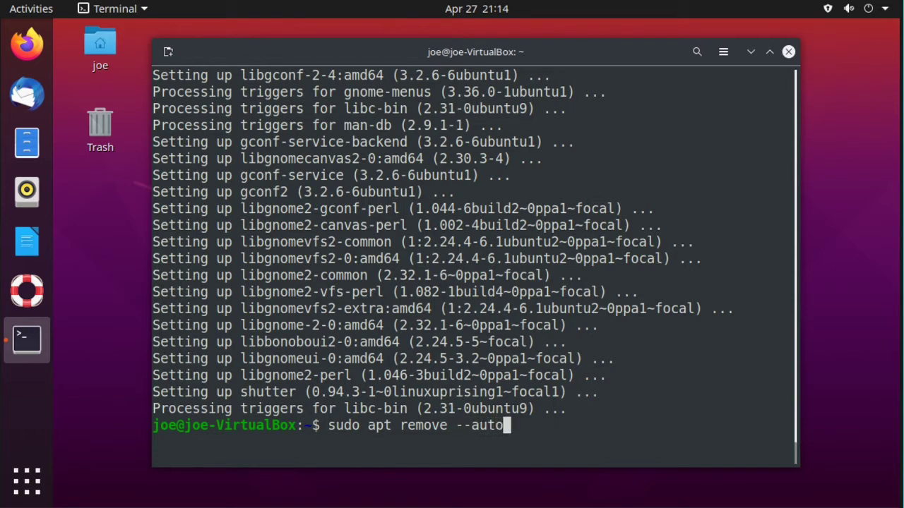
text(remove shutter)
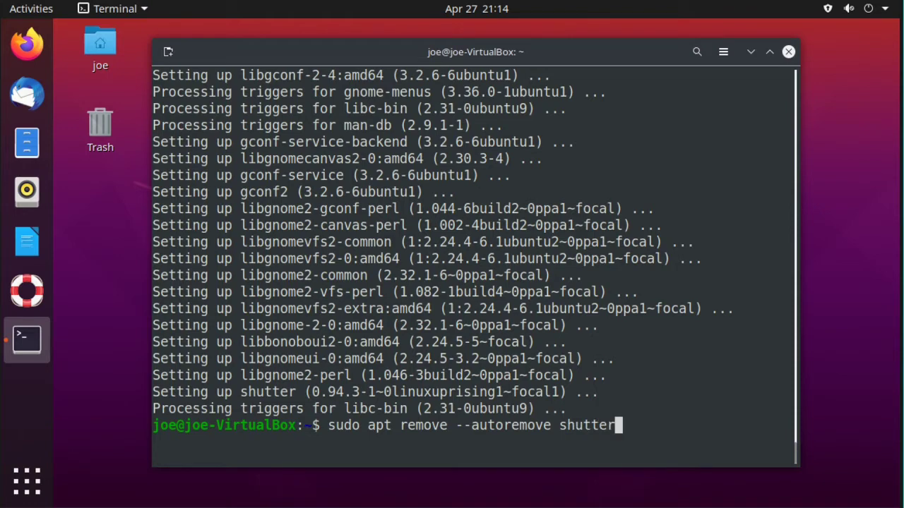
key(BackSpace)
key(BackSpace)
key(BackSpace)
key(BackSpace)
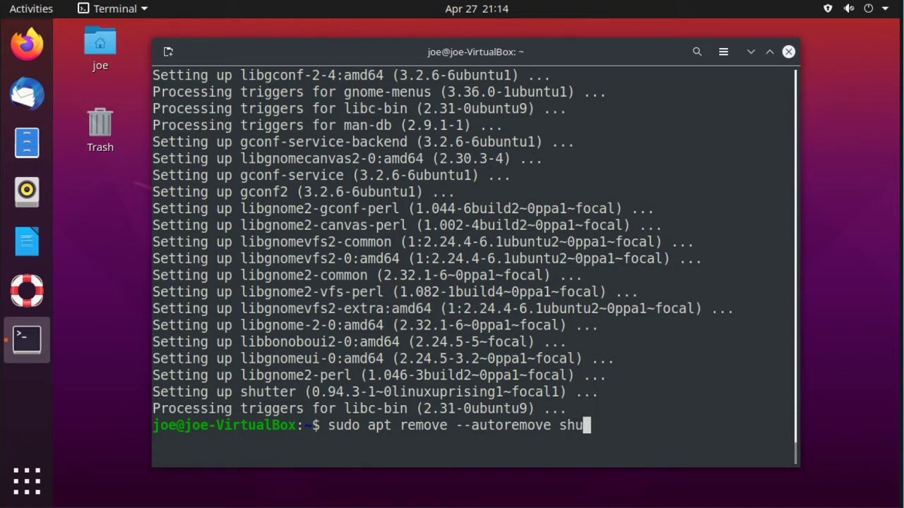
key(BackSpace)
key(BackSpace)
key(BackSpace)
key(BackSpace)
key(BackSpace)
key(BackSpace)
key(BackSpace)
key(BackSpace)
key(BackSpace)
key(BackSpace)
key(BackSpace)
key(BackSpace)
key(BackSpace)
key(BackSpace)
key(BackSpace)
key(BackSpace)
key(BackSpace)
key(BackSpace)
key(BackSpace)
key(BackSpace)
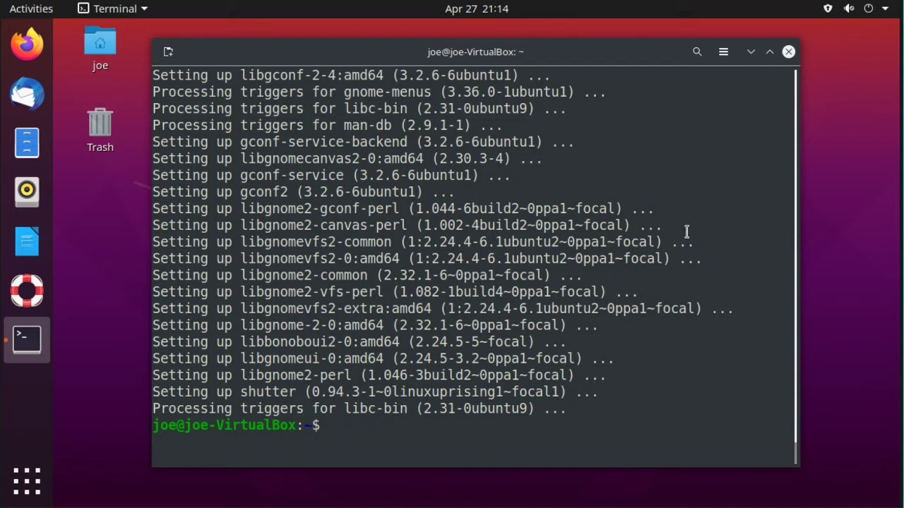
- Search the installed applications for "shut", launch Shutter and move its window away from the desktop's upper-left corner
click(40, 480)
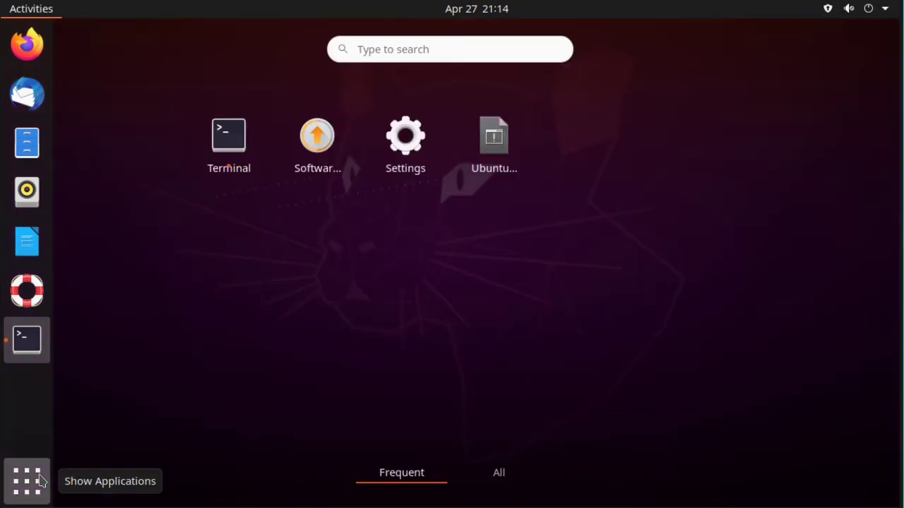
click(416, 48)
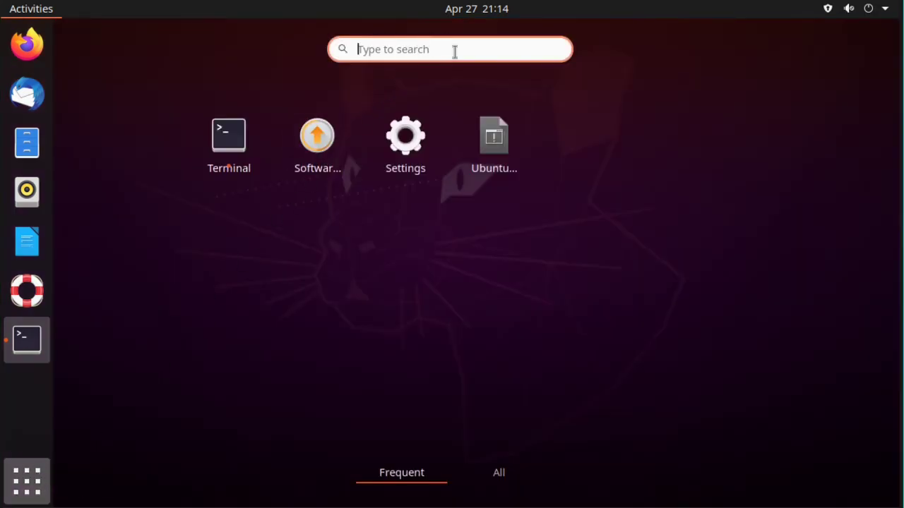
text(shut)
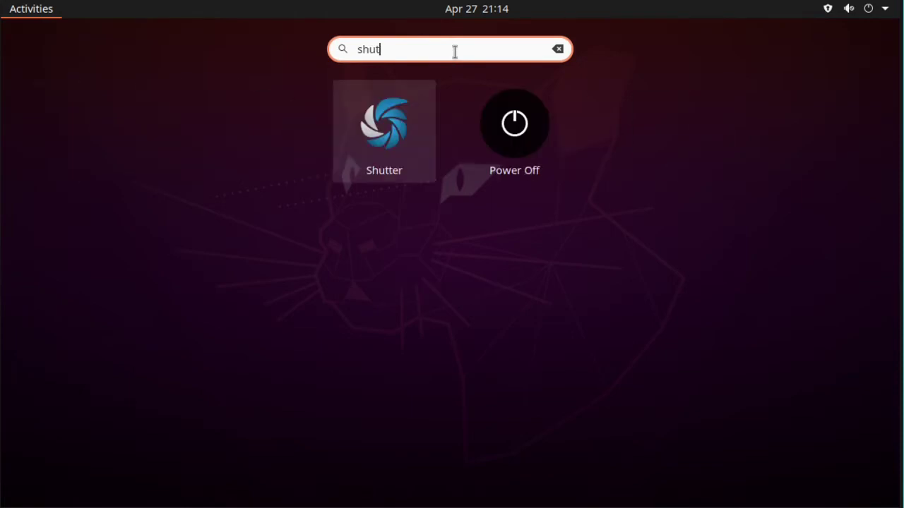
click(410, 141)
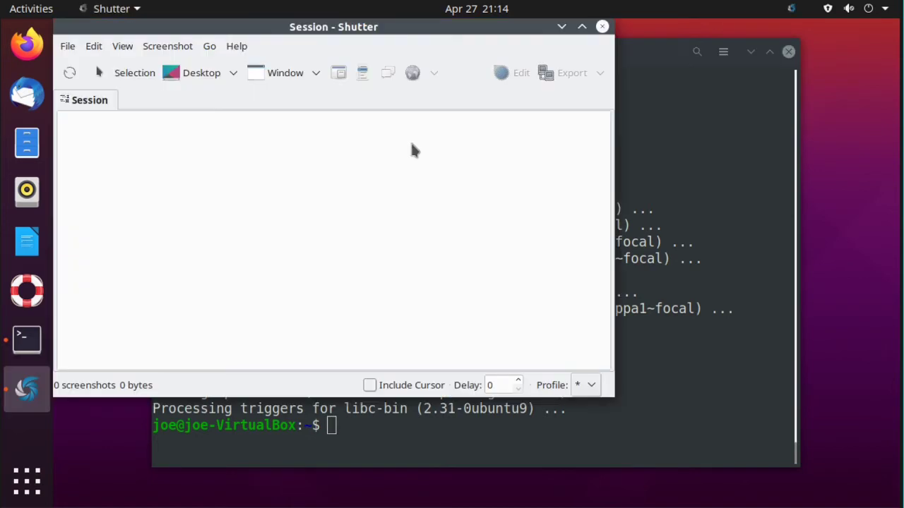
drag(348, 37, 593, 120)
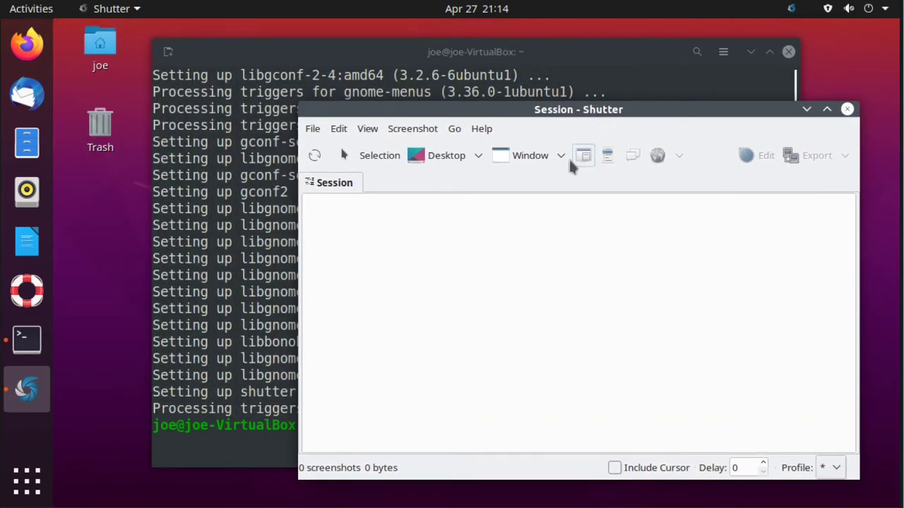
- Capture a rectangular selection of about 641 x 427 pixels covering the upper-left part of the terminal window
click(379, 157)
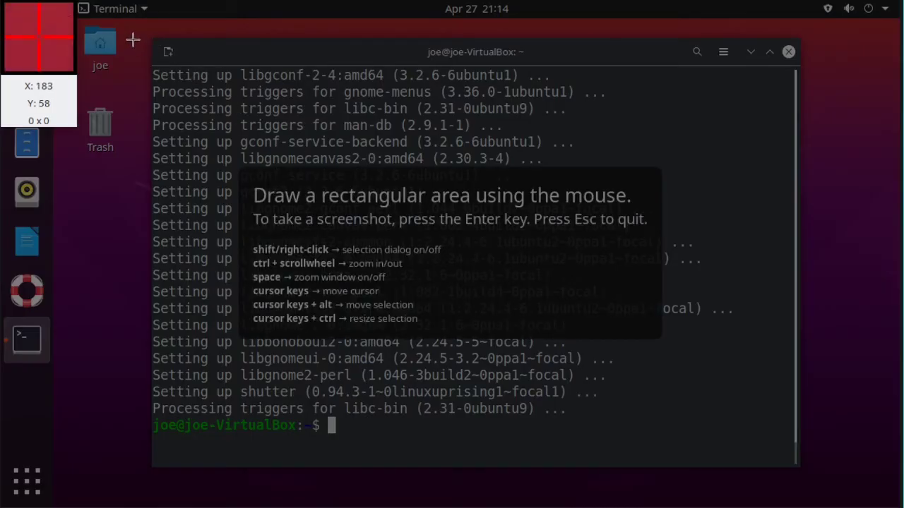
drag(131, 37, 543, 245)
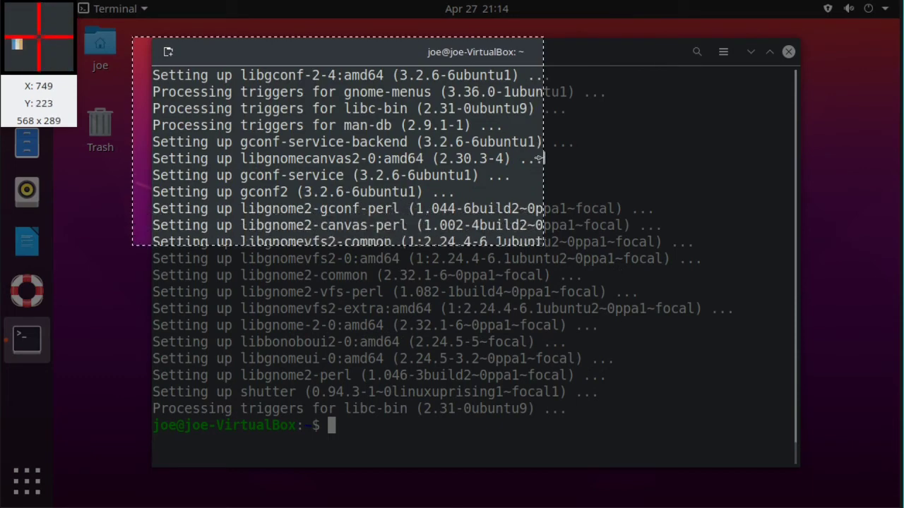
drag(543, 158, 598, 158)
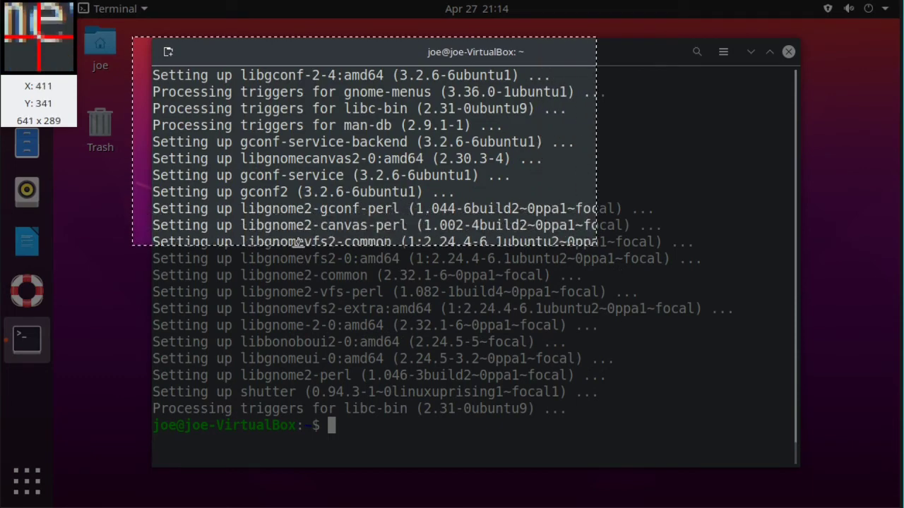
drag(297, 242, 297, 344)
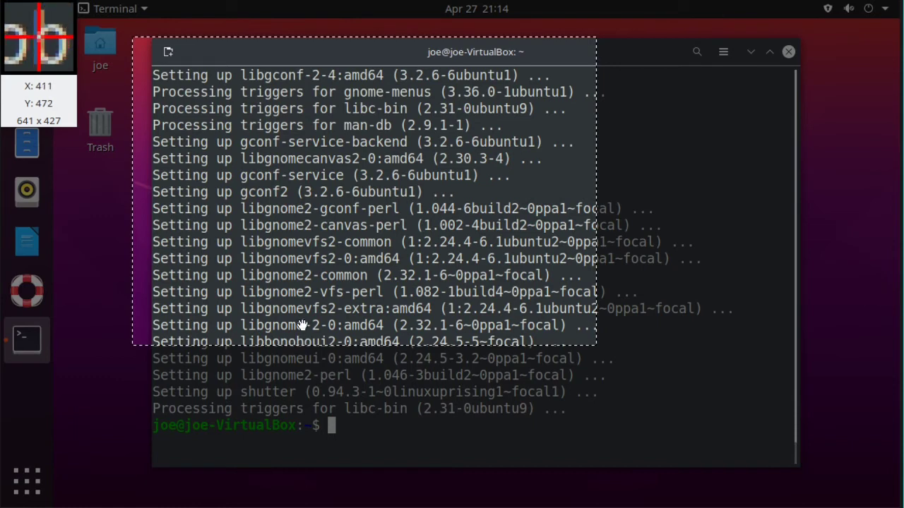
double_click(317, 273)
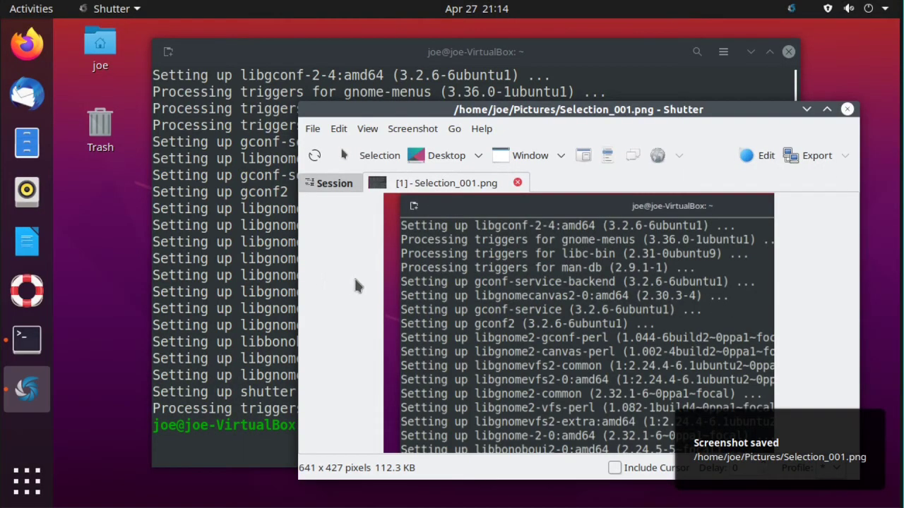
click(312, 132)
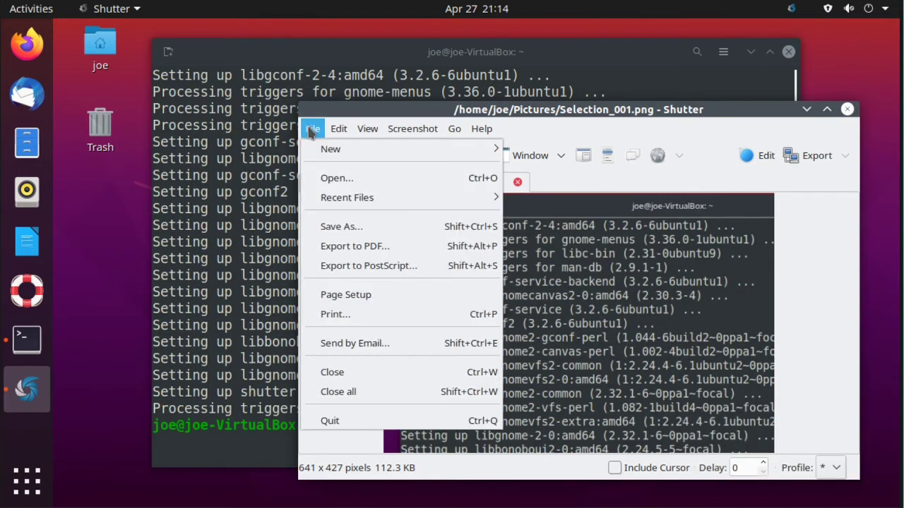
click(353, 227)
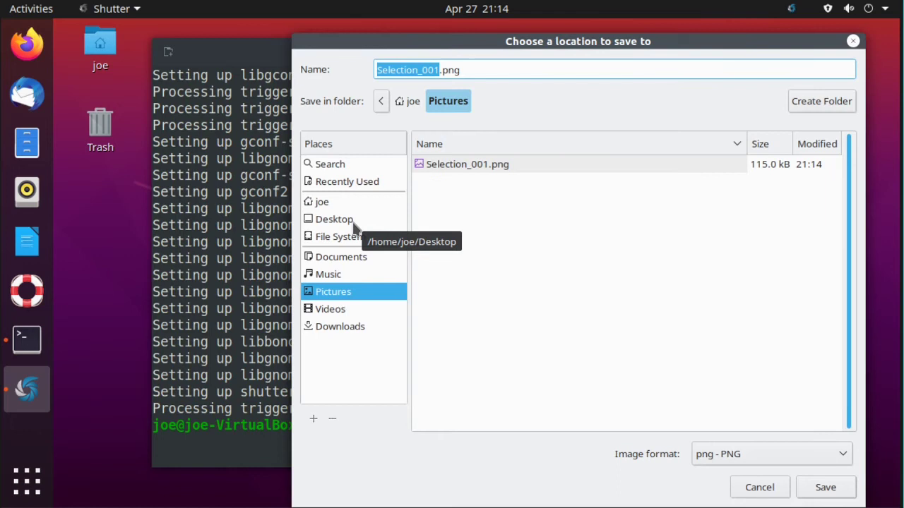
click(844, 452)
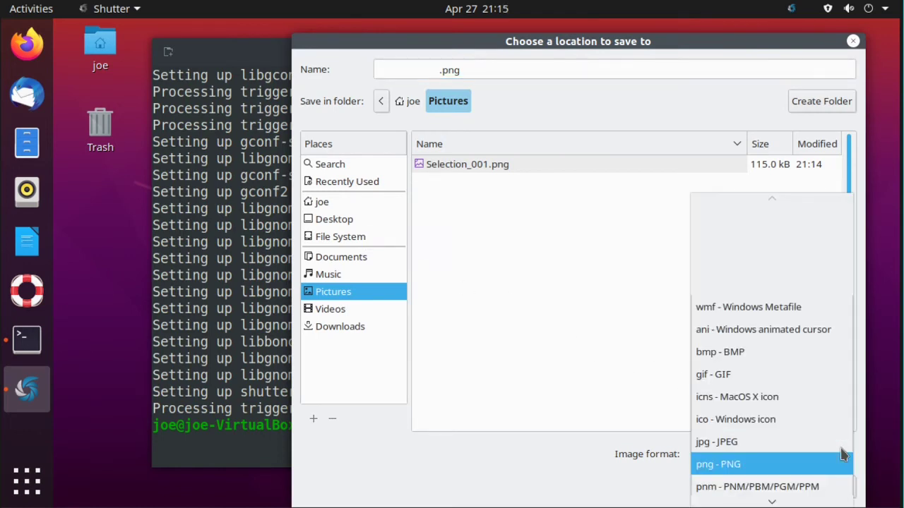
mouse_move(833, 498)
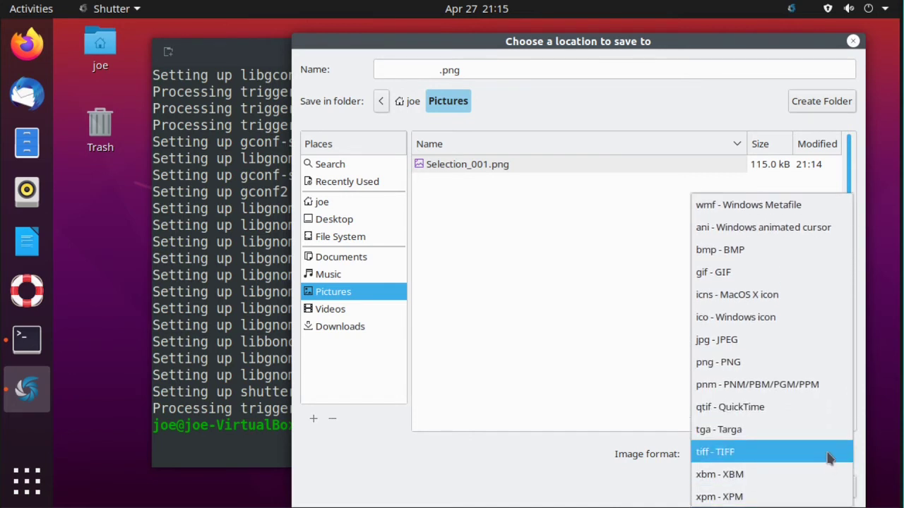
click(817, 362)
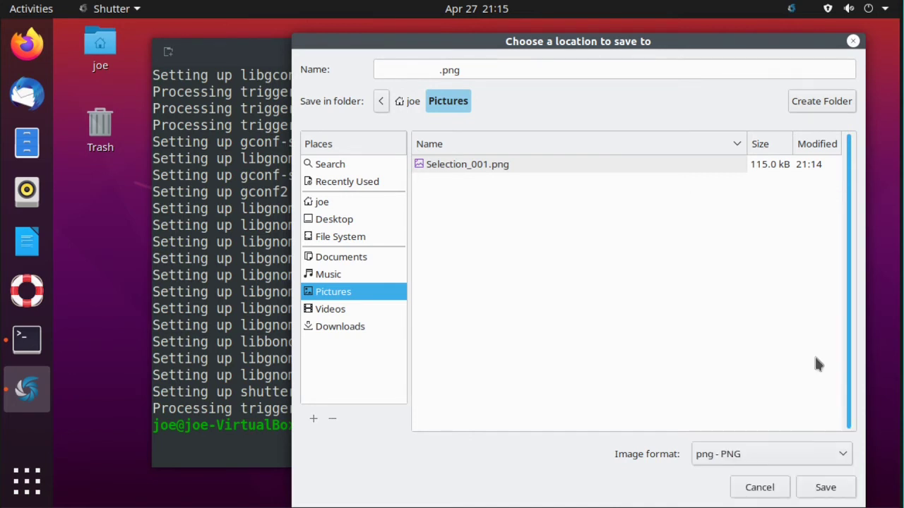
click(428, 63)
text(Selection_001)
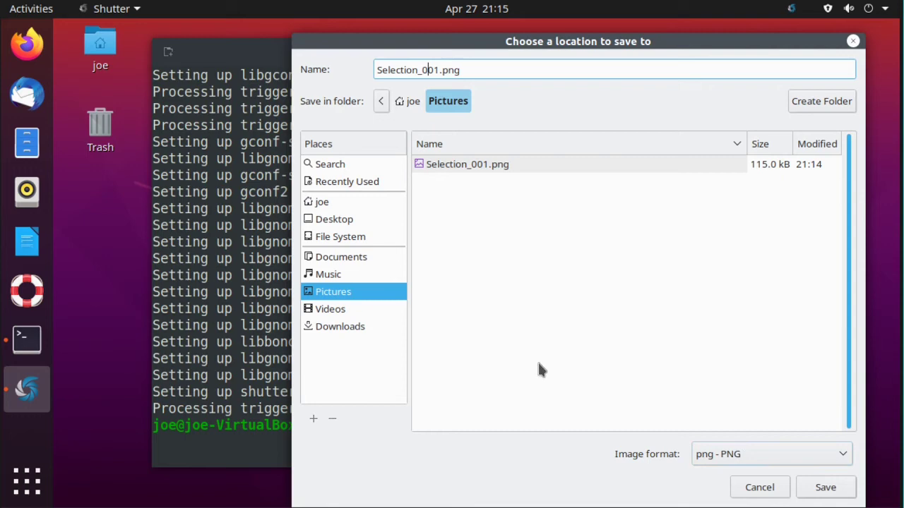
click(360, 258)
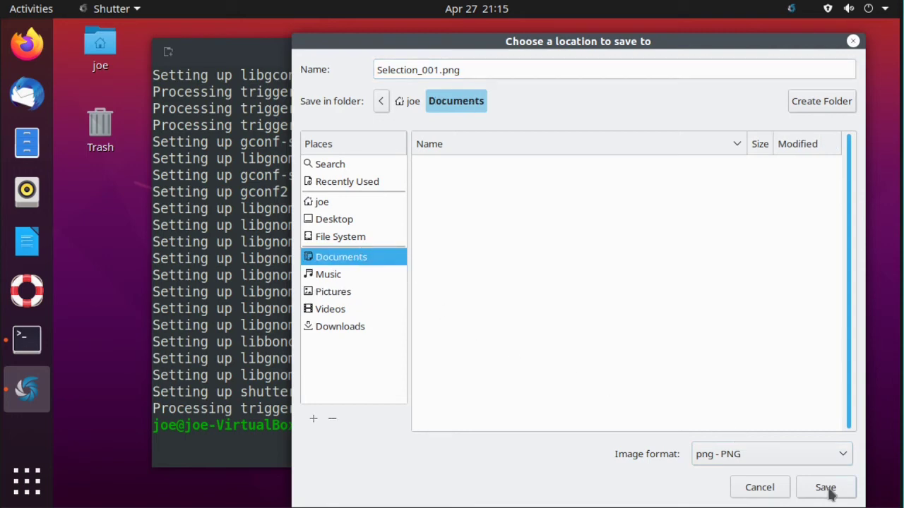
click(758, 487)
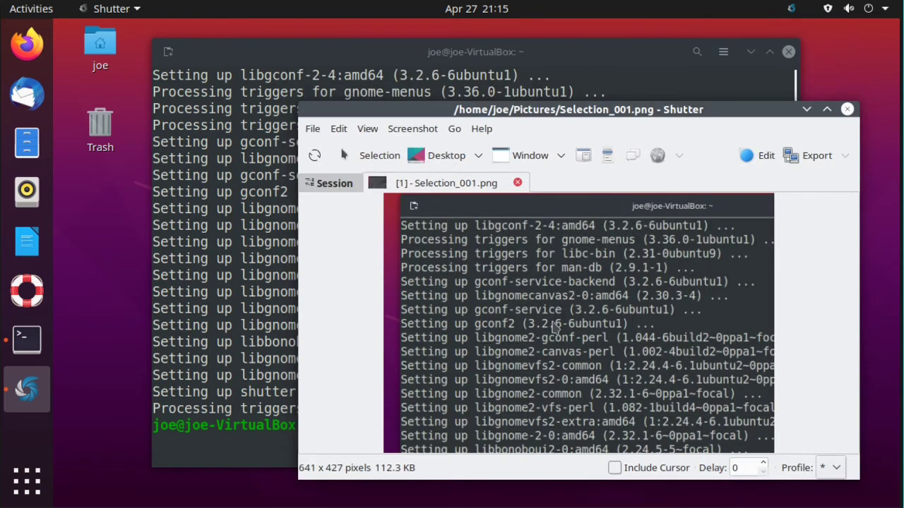
- Close the Selection_001.png capture in the session and take a screenshot of the "Session - Shutter" window
click(518, 183)
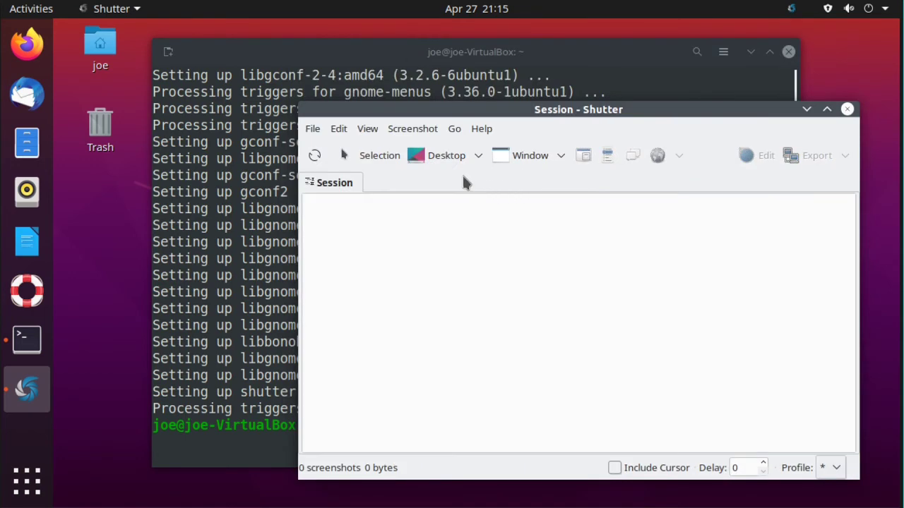
click(478, 156)
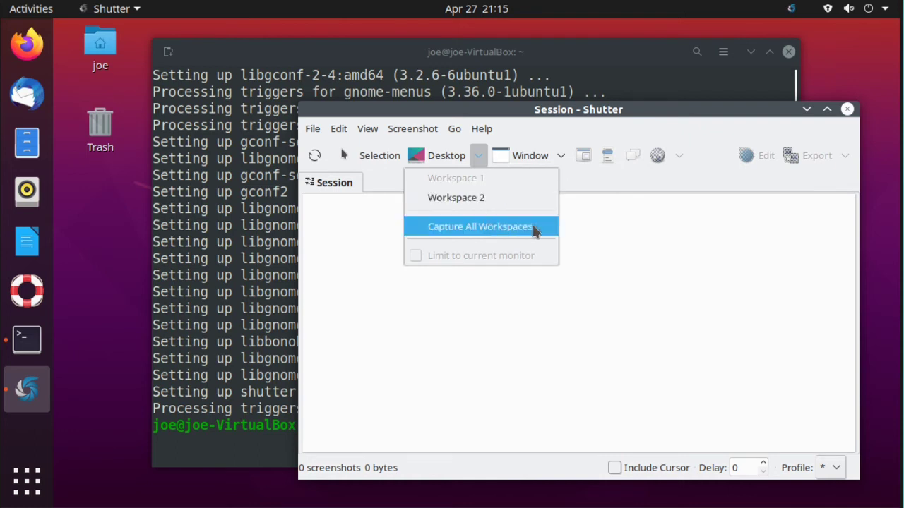
click(658, 230)
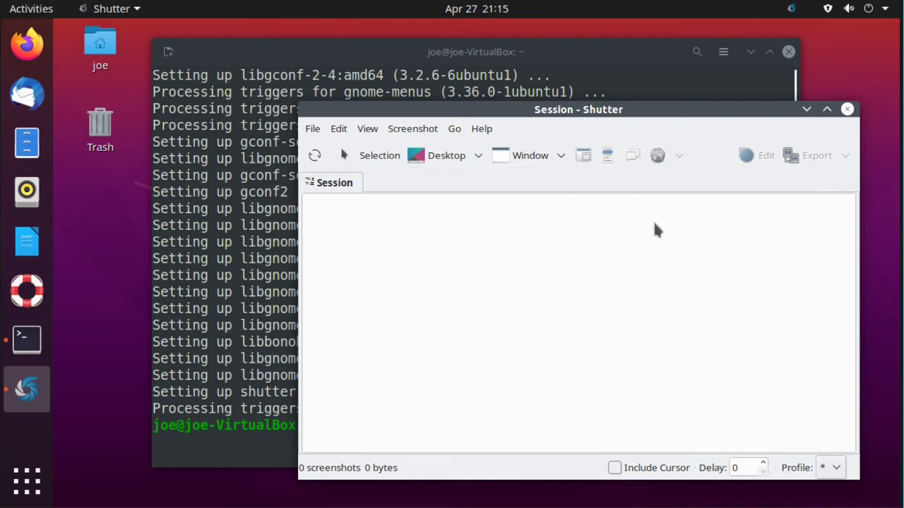
click(560, 156)
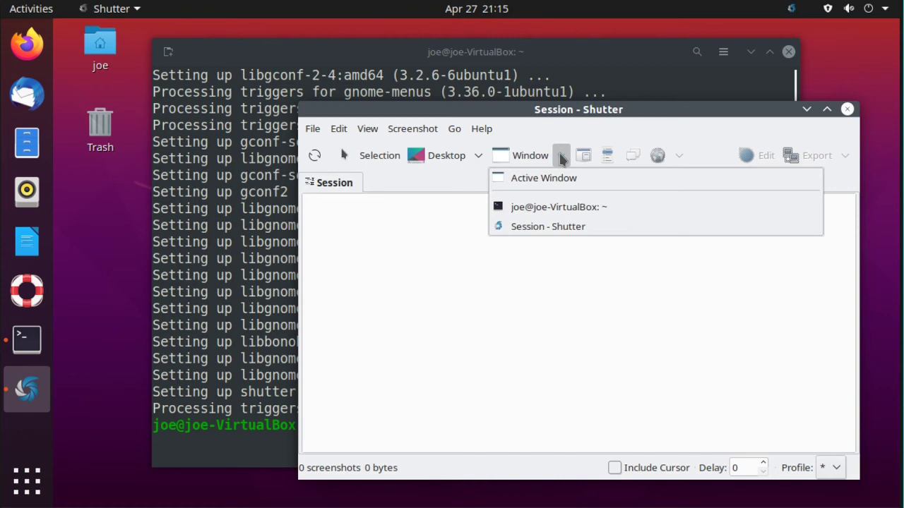
click(565, 227)
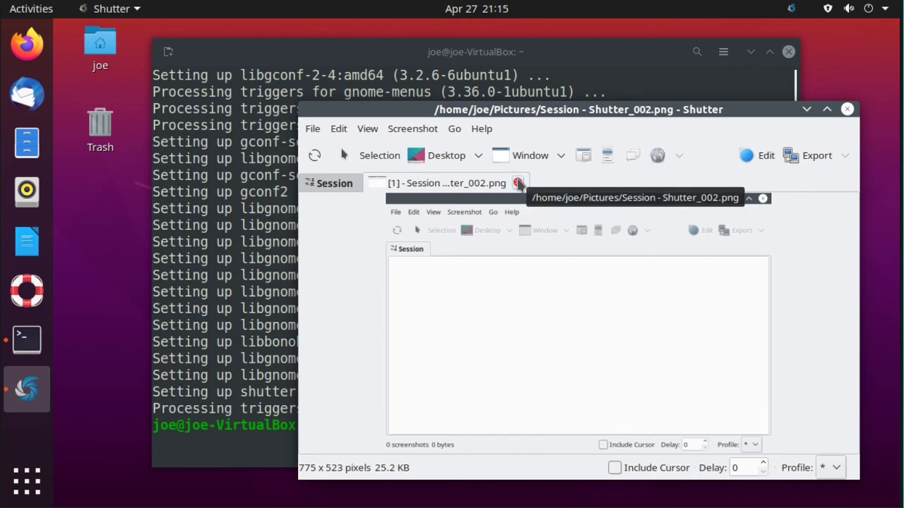
- Close the window screenshot in the session and close the Shutter window
click(518, 183)
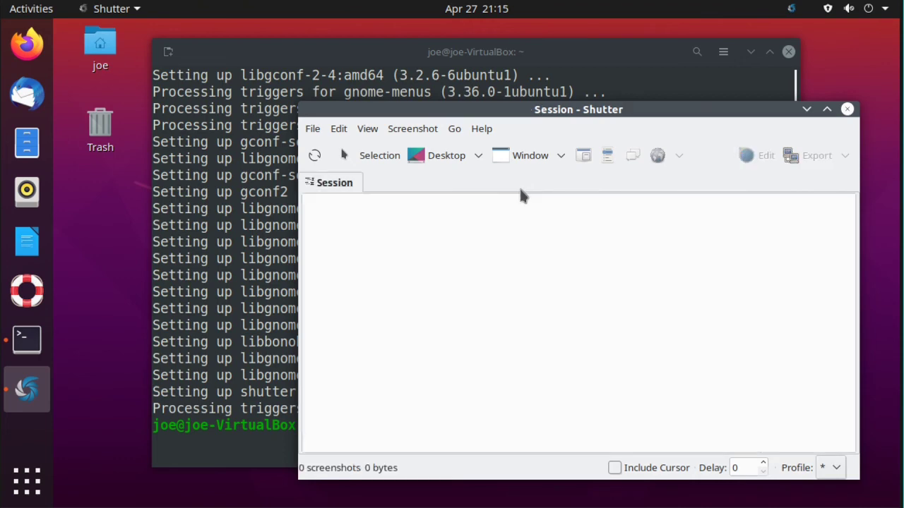
click(847, 110)
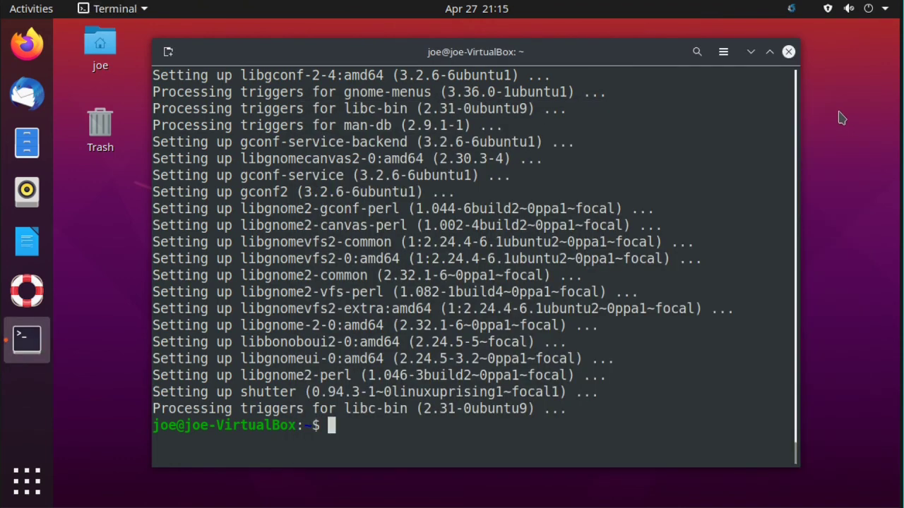